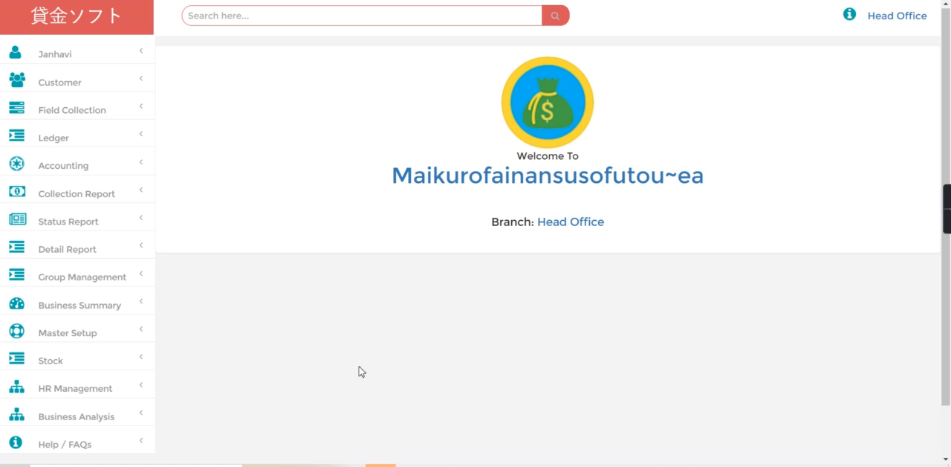
Review the branches assigned to the first employee in the HR employee list
click(67, 392)
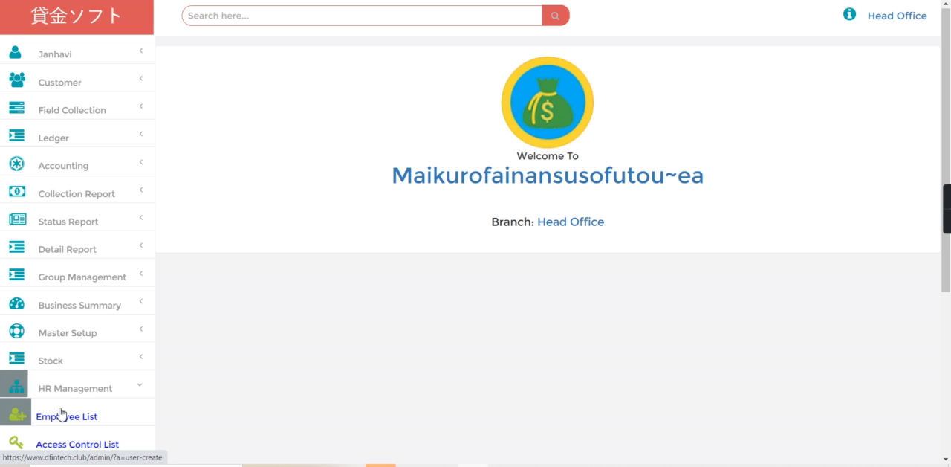
click(61, 413)
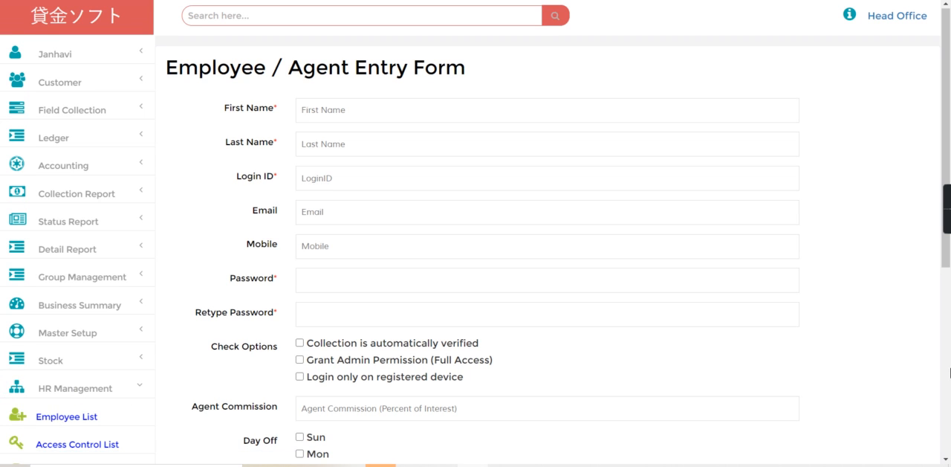
scroll(318, 327, down, 5)
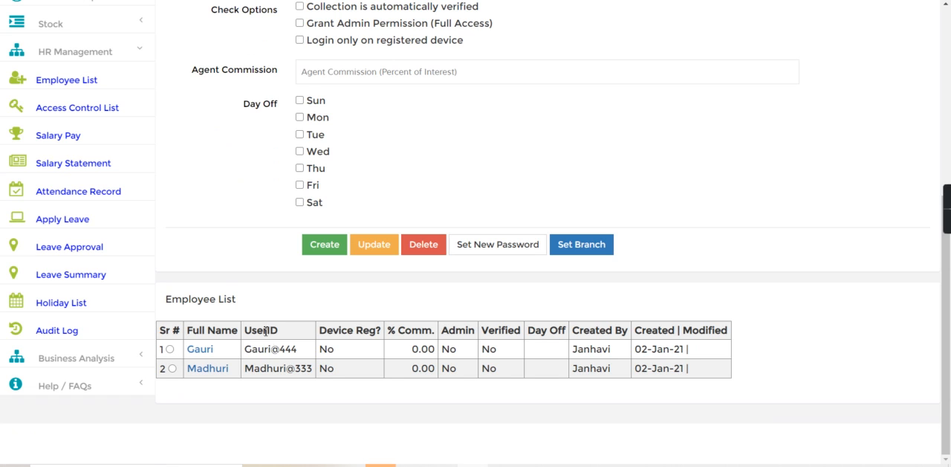
click(170, 349)
click(581, 246)
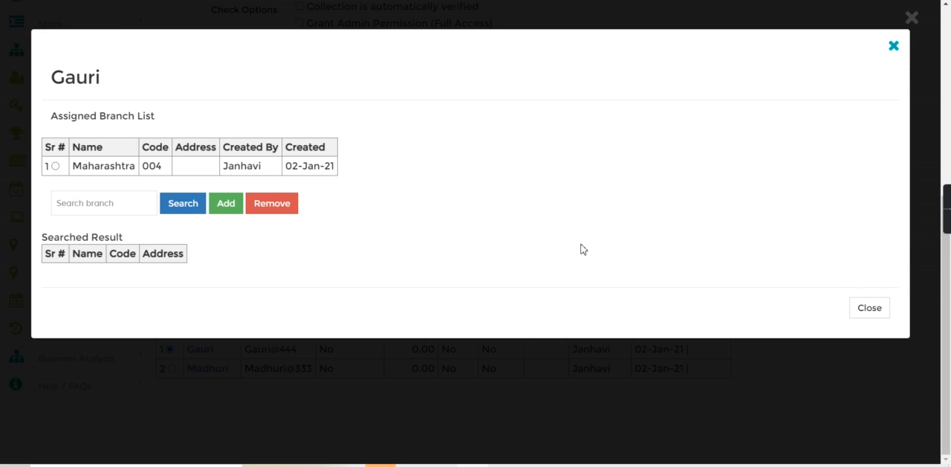
drag(73, 166, 162, 170)
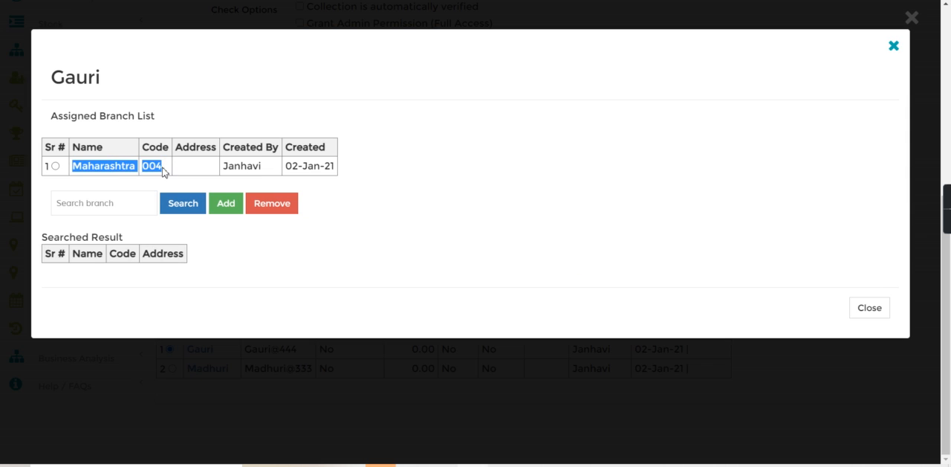
drag(66, 72, 153, 72)
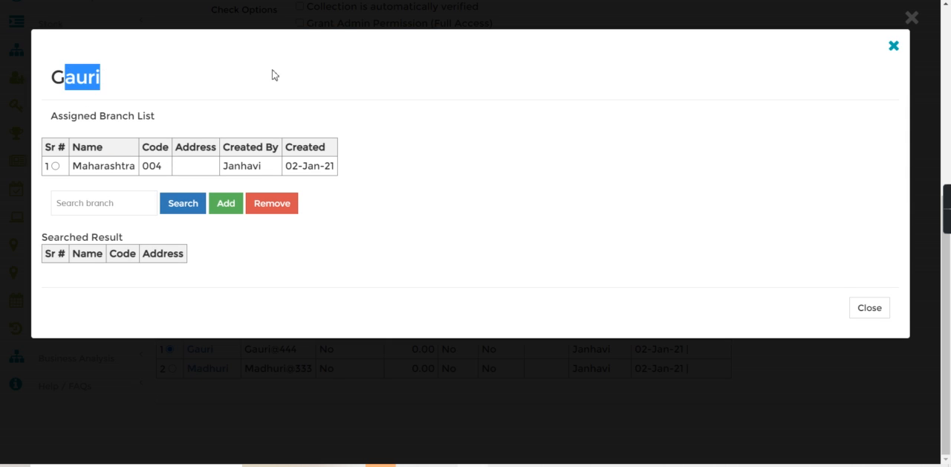
click(868, 306)
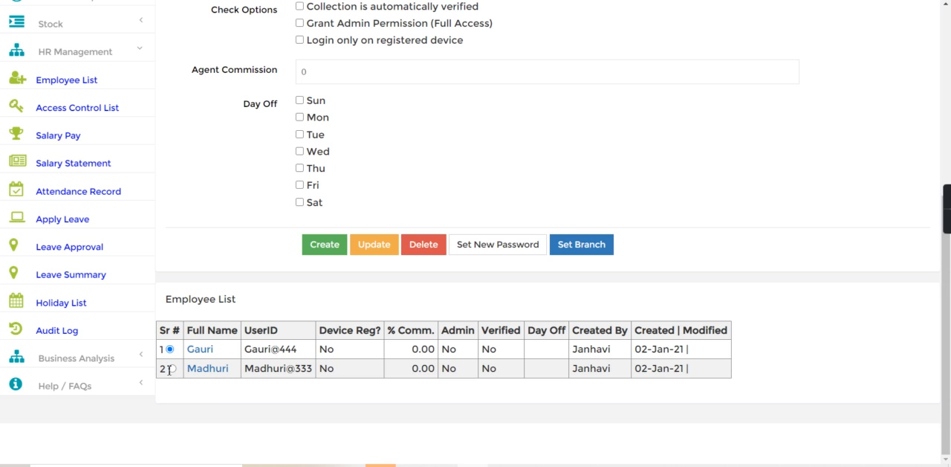
Review the branches assigned to the second employee in the list
click(604, 250)
drag(72, 165, 136, 171)
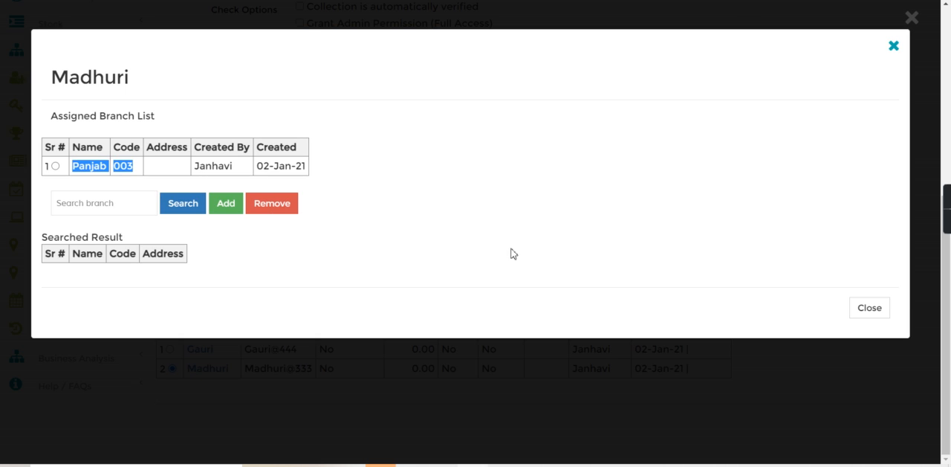
click(873, 306)
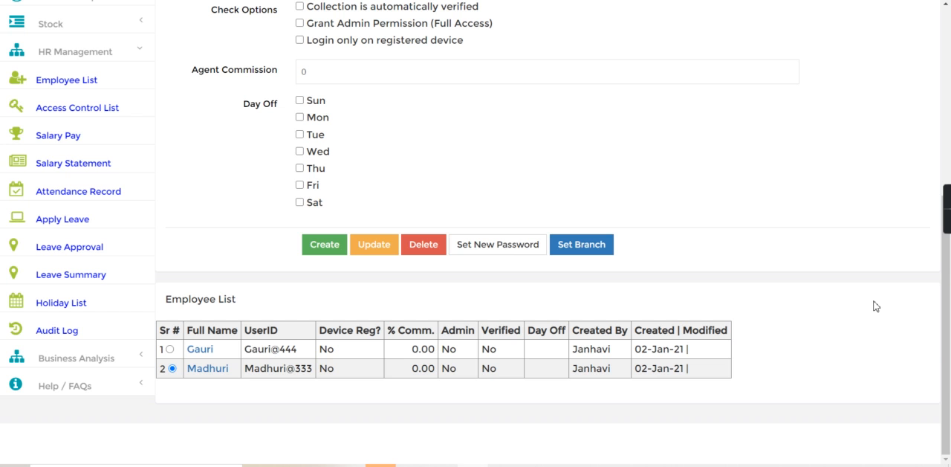
Grant the first listed staff member the "Field Collection > Deposit Collection List" permission in the access control list
click(76, 107)
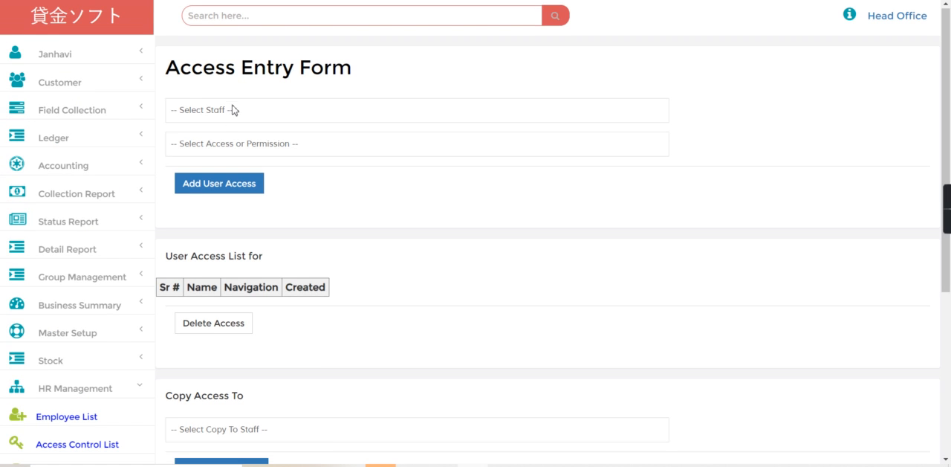
click(233, 109)
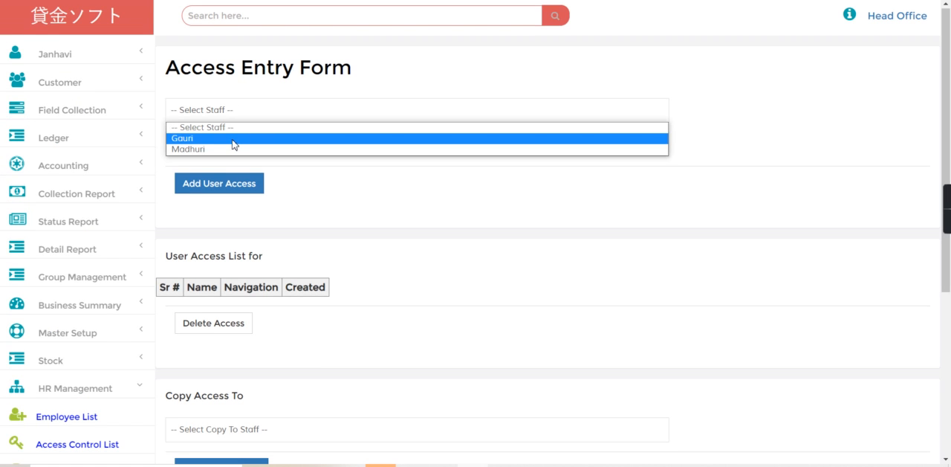
click(233, 138)
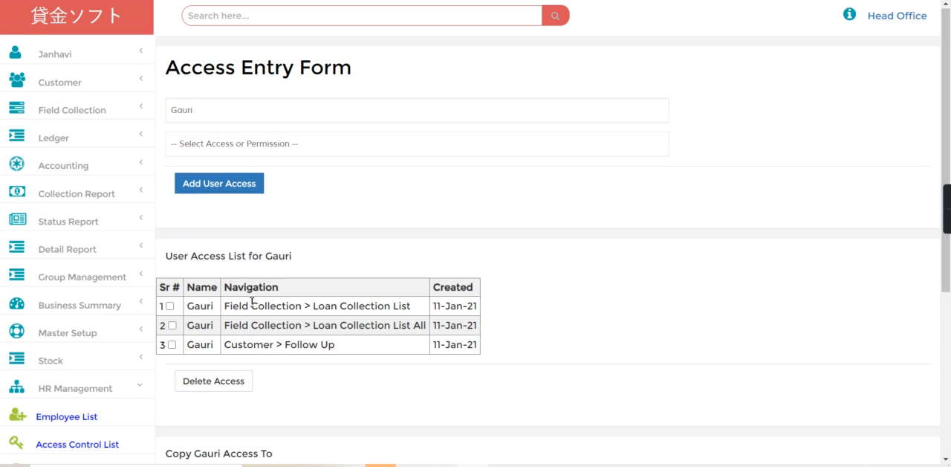
click(188, 144)
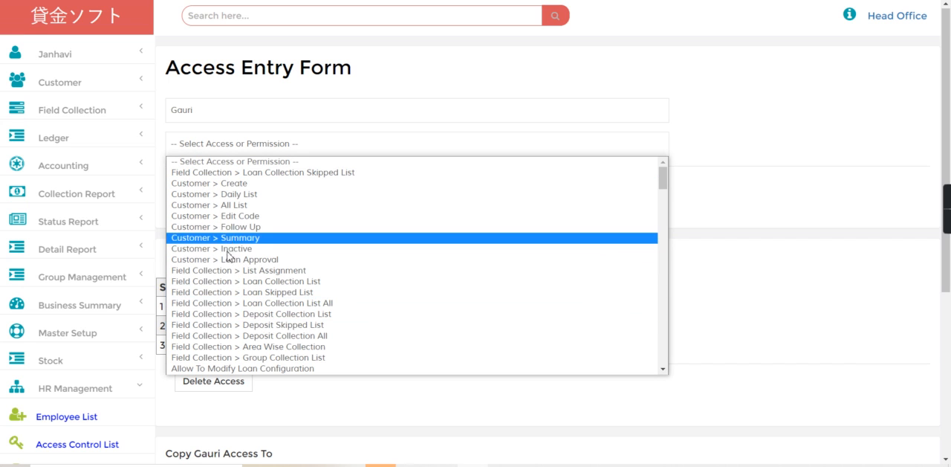
click(226, 314)
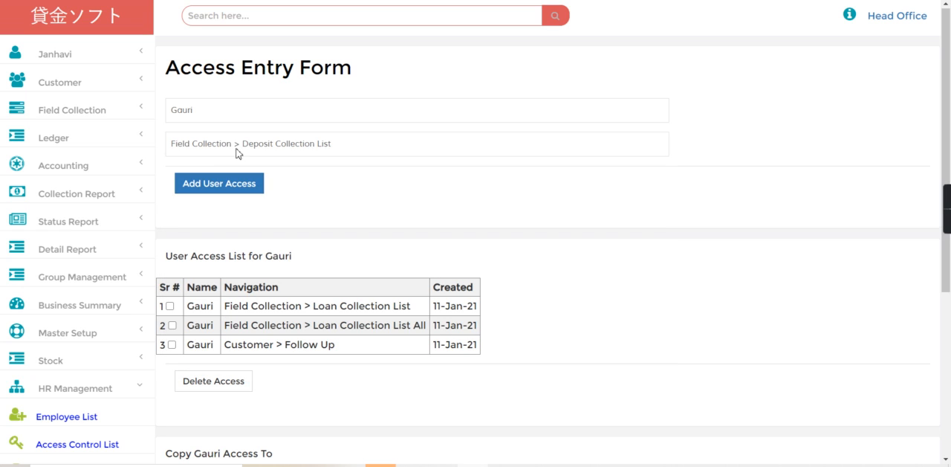
click(239, 183)
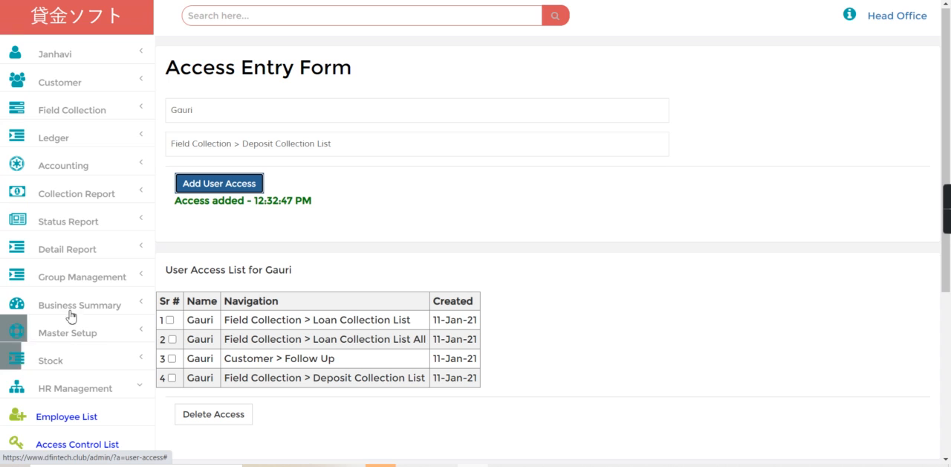
Examine the open group list with its assigned collectors on the group creation page
click(90, 270)
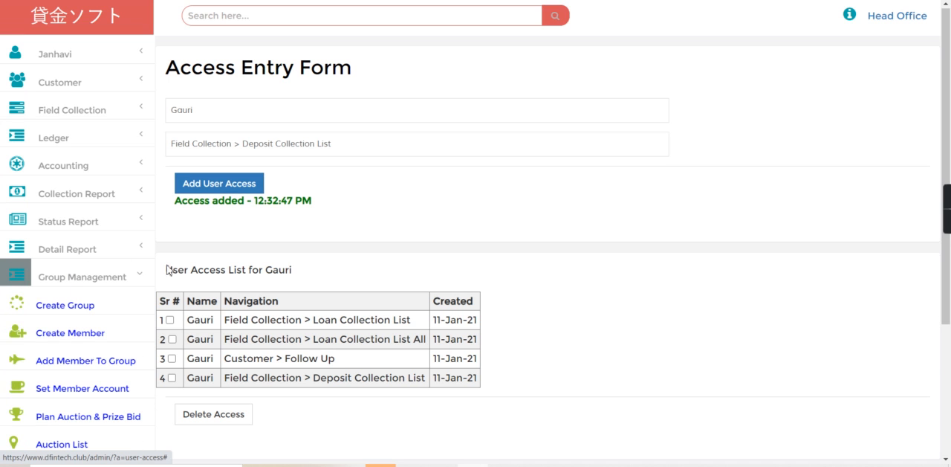
click(88, 309)
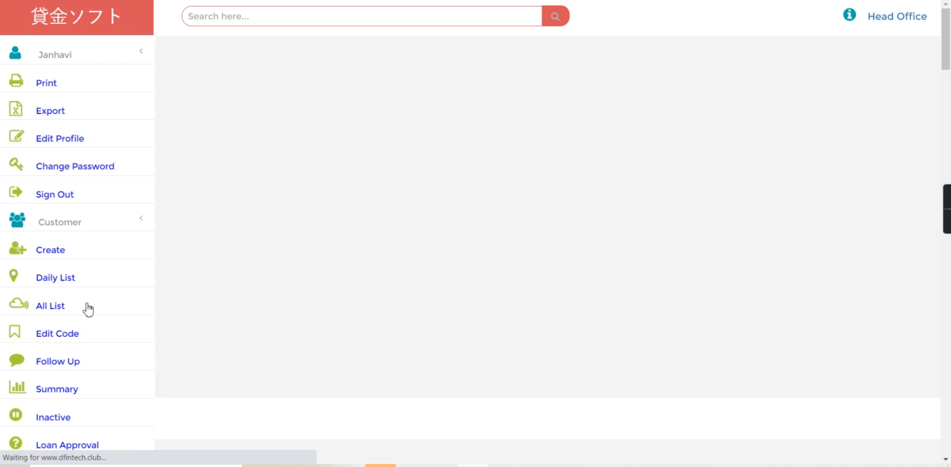
scroll(948, 328, down, 3)
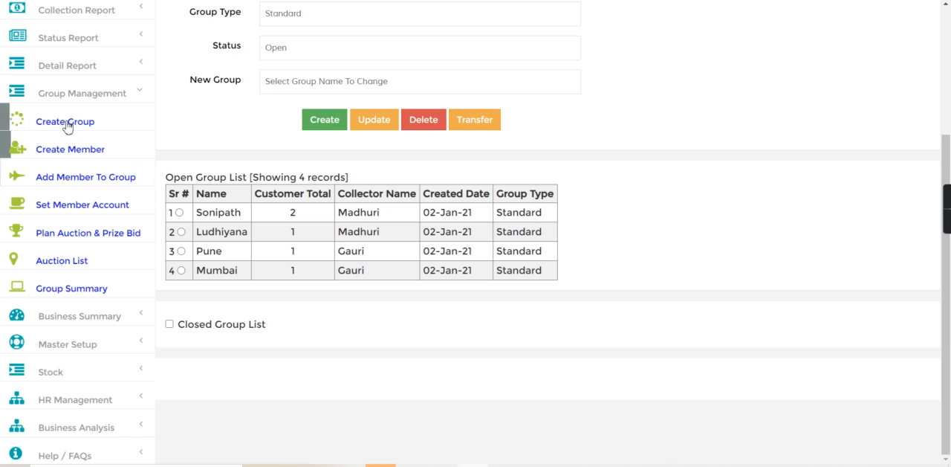
click(95, 93)
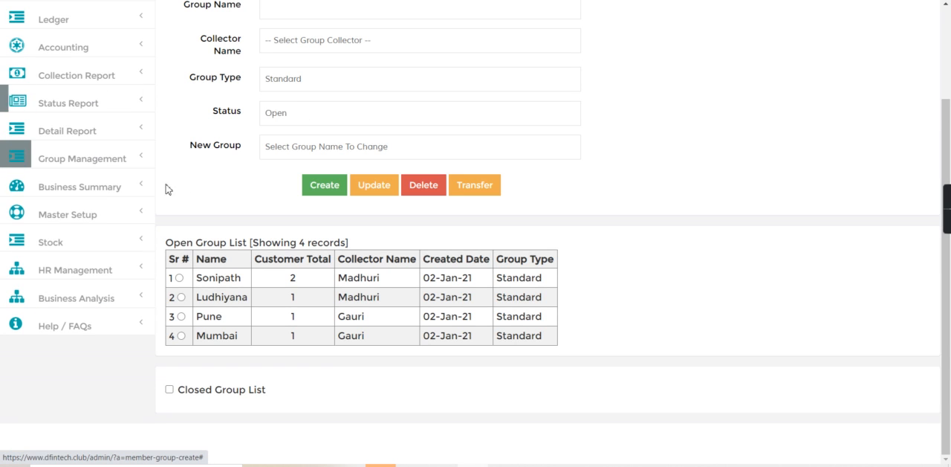
Display the branch hierarchy from the master setup to examine how branches and groups are nested
click(74, 215)
click(55, 302)
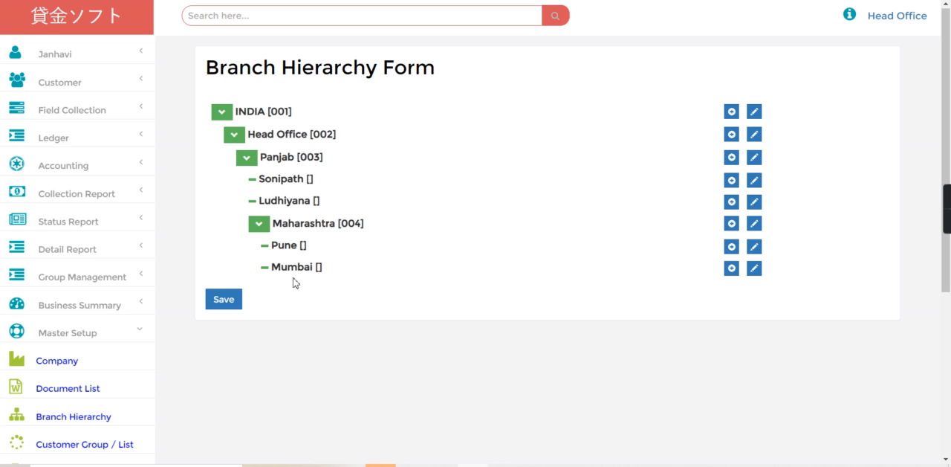
click(52, 327)
Load the full customer list for all groups, areas and assignees
click(79, 86)
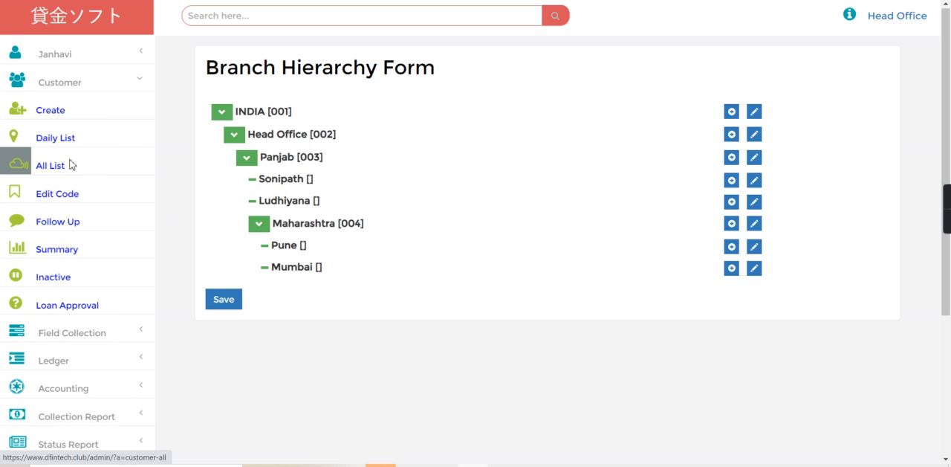
click(72, 164)
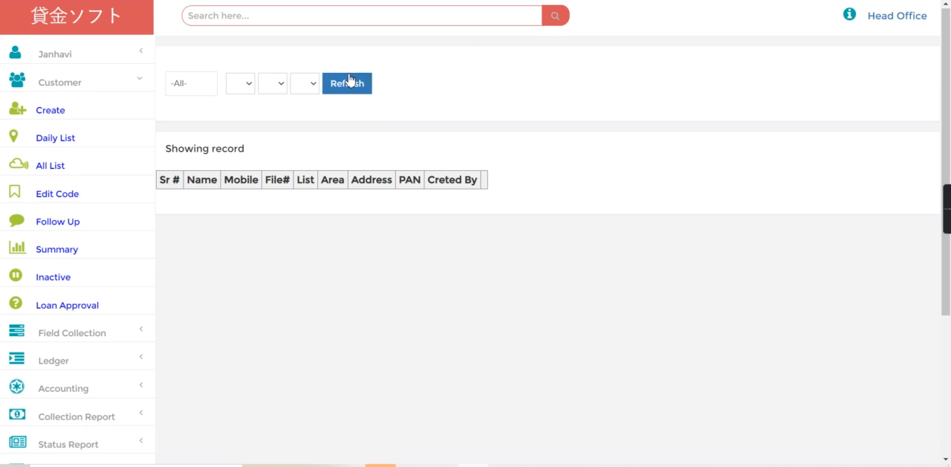
click(355, 85)
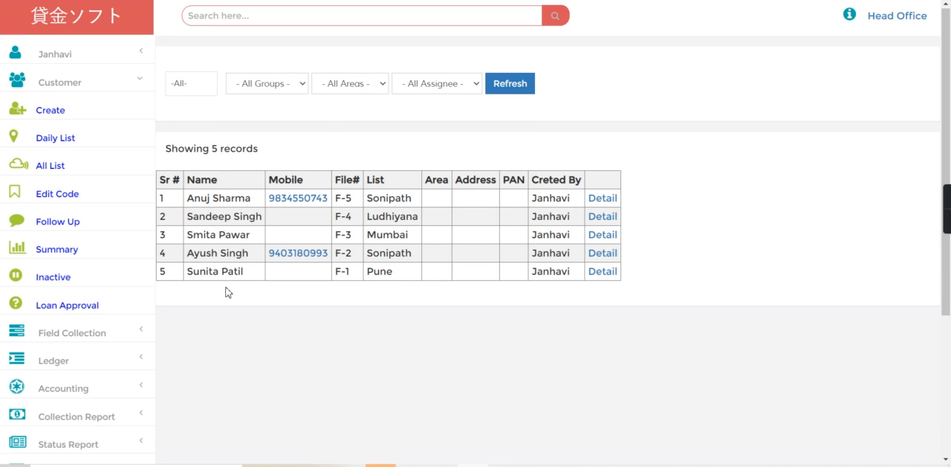
Start a new customer entry and fill in the customer's first name, last name and mobile number
click(69, 113)
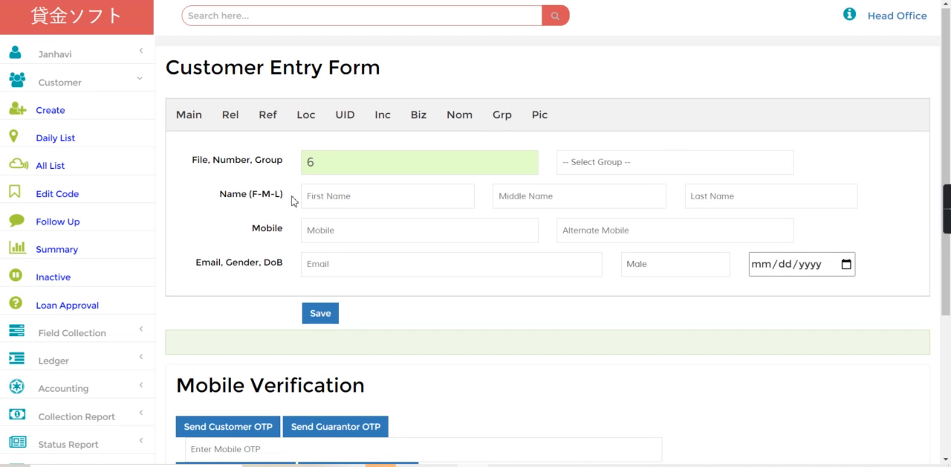
click(315, 194)
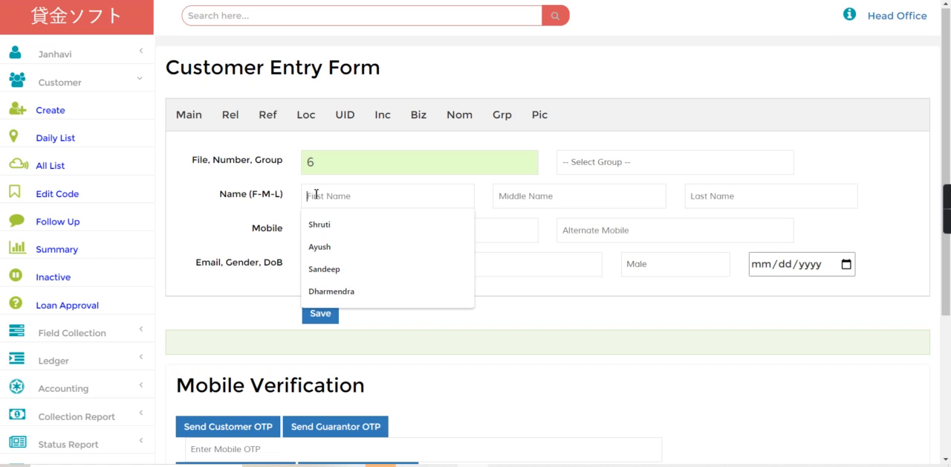
text(S)
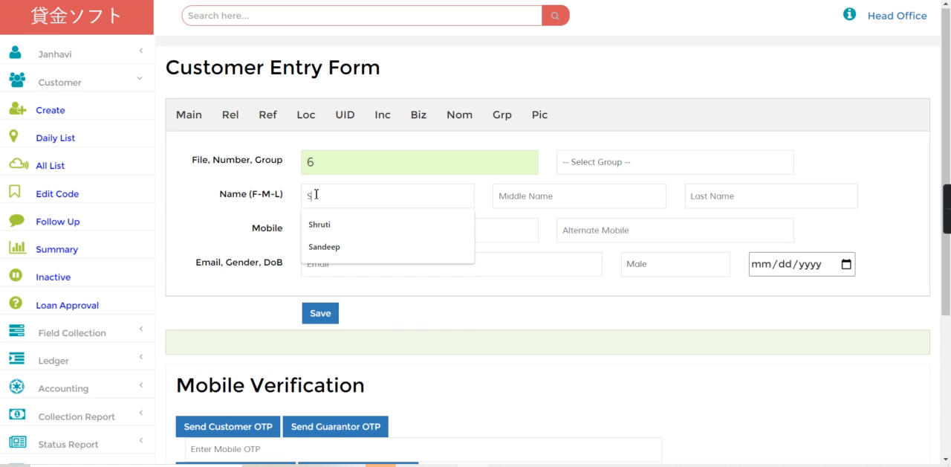
key(BackSpace)
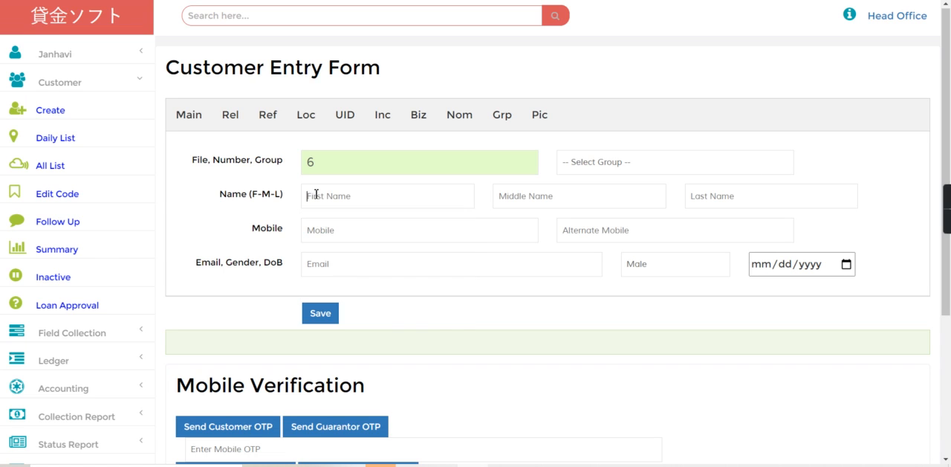
text(Mahesh)
click(713, 186)
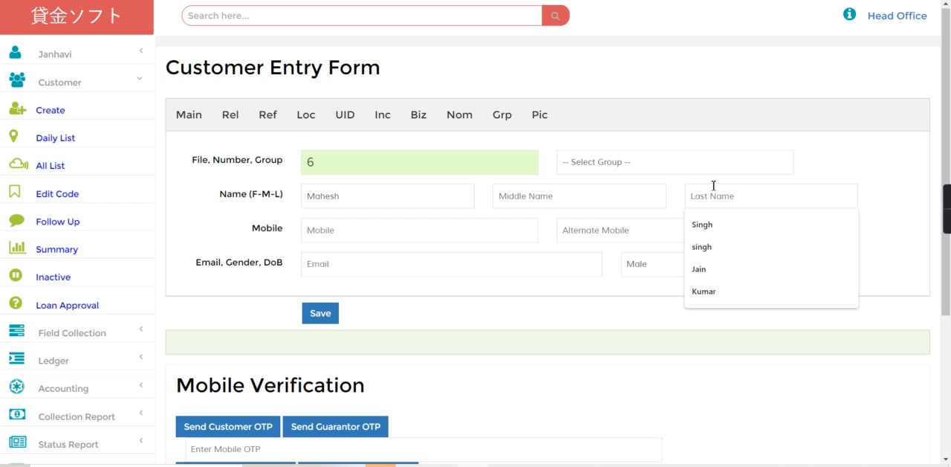
text(So)
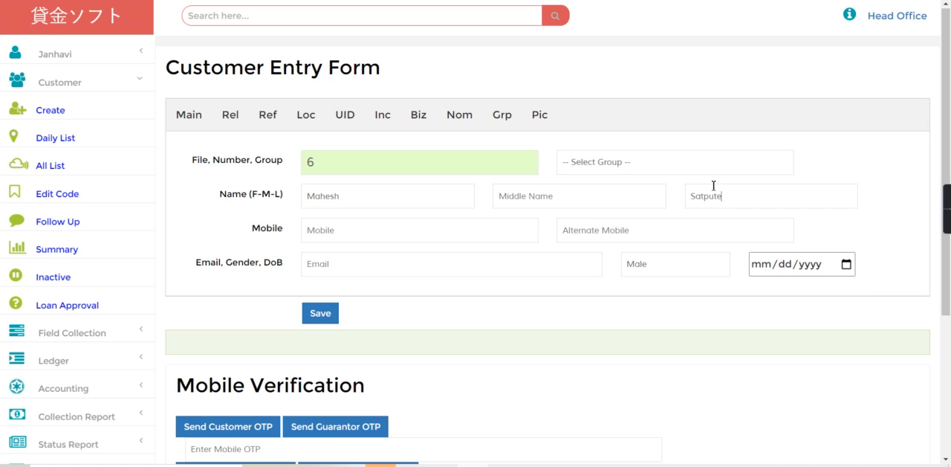
click(352, 223)
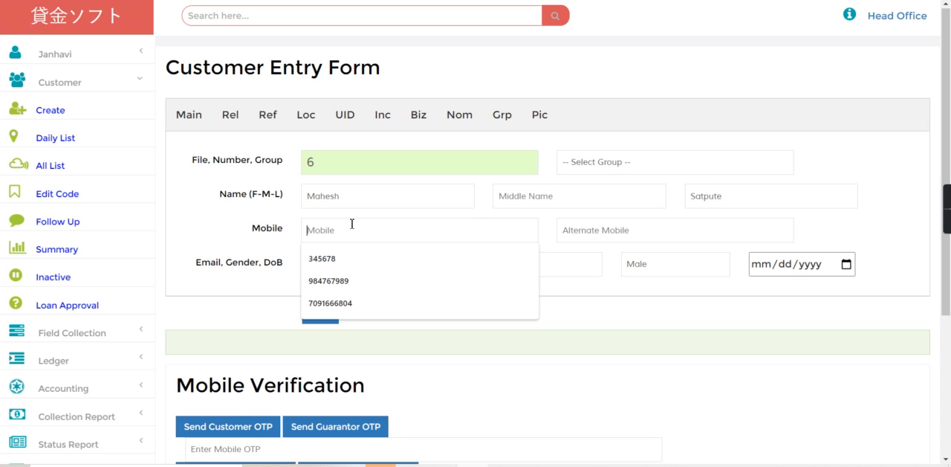
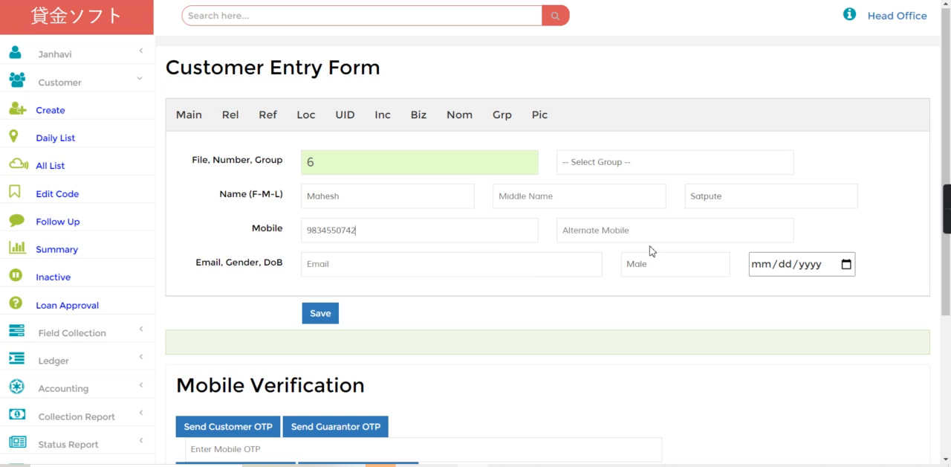
Assign the new customer to the Sonipath group and save the record
click(317, 315)
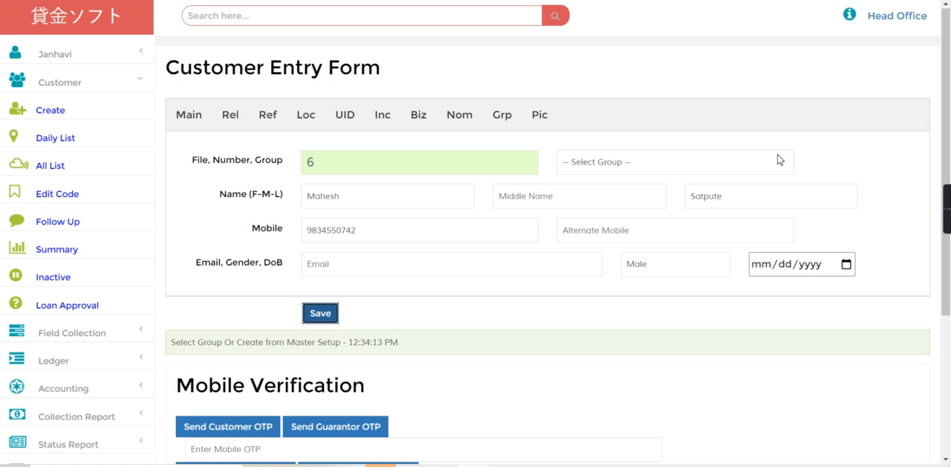
click(594, 169)
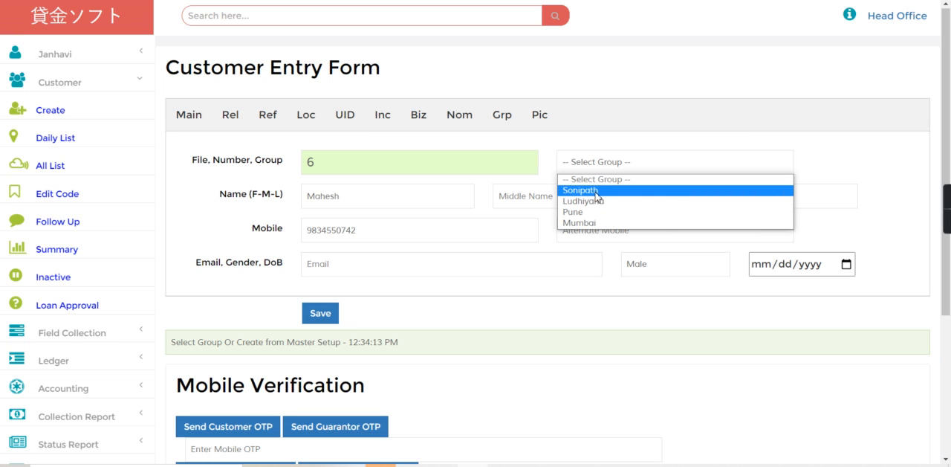
click(596, 193)
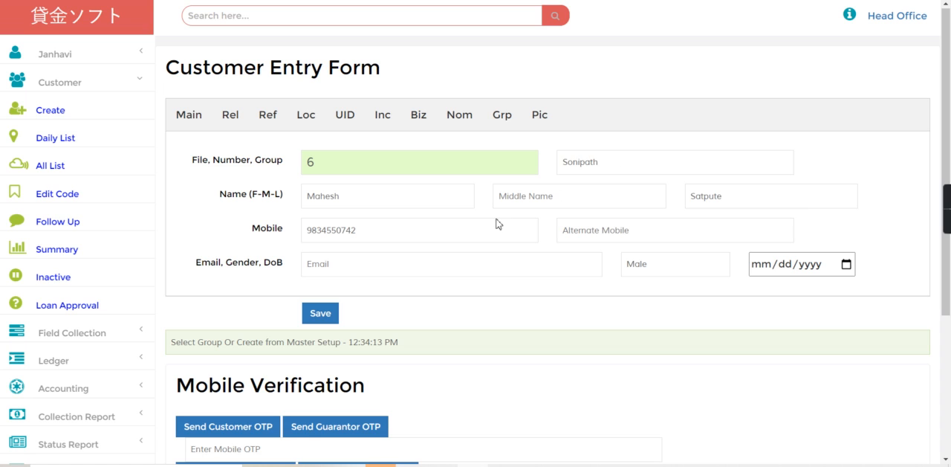
click(319, 315)
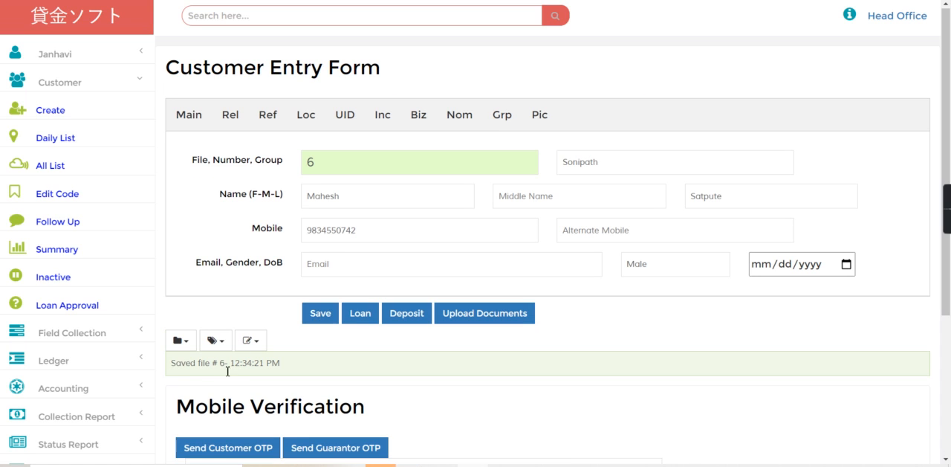
Search for the new customer by file number and open a loan entry for that customer
click(298, 20)
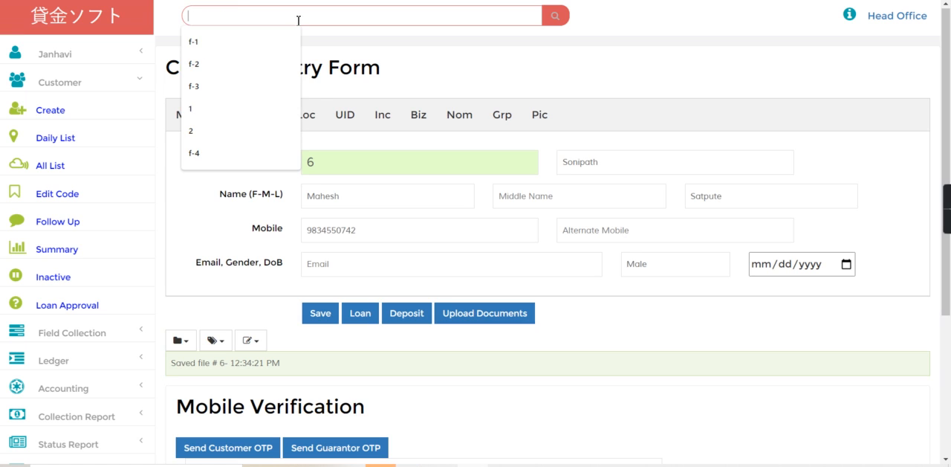
text(f-6)
key(Return)
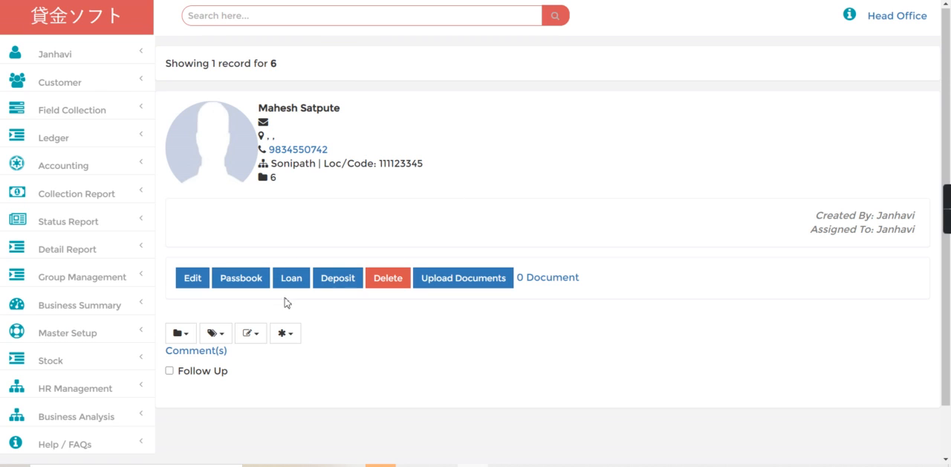
click(299, 280)
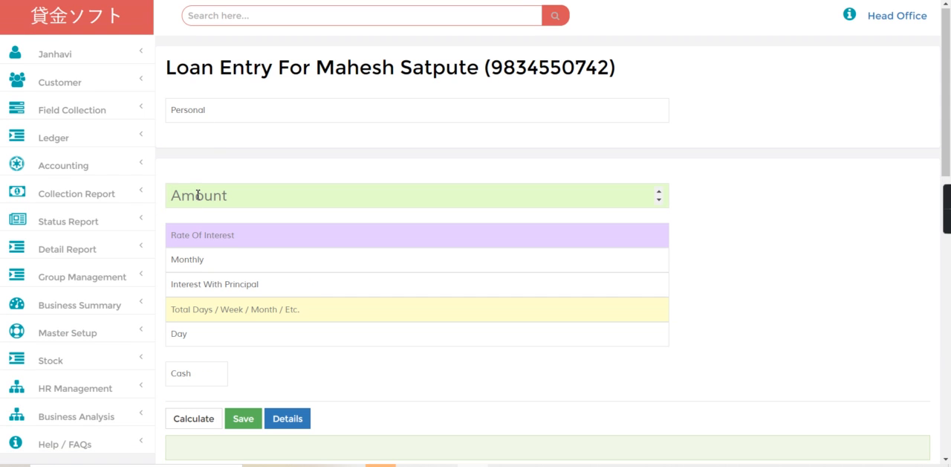
Enter a loan amount of 5000 at 3 monthly interest for 5 months and calculate the installments
text(5000)
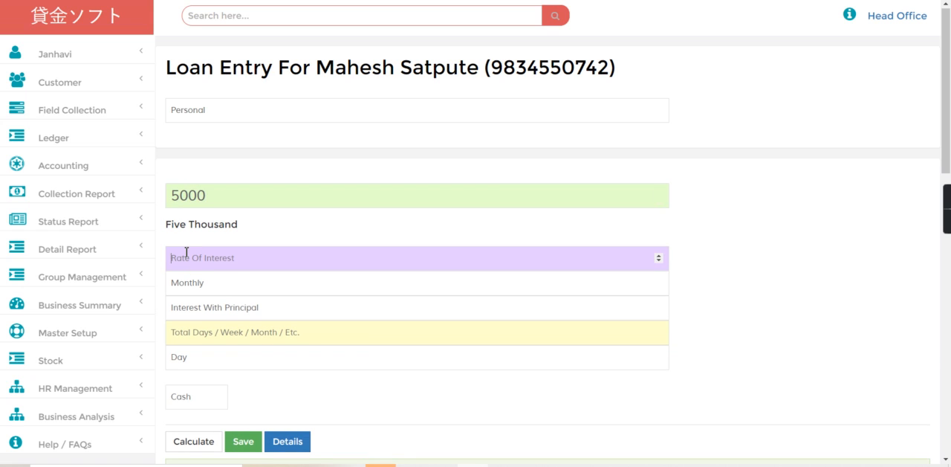
text(3)
click(203, 332)
text(5)
click(199, 356)
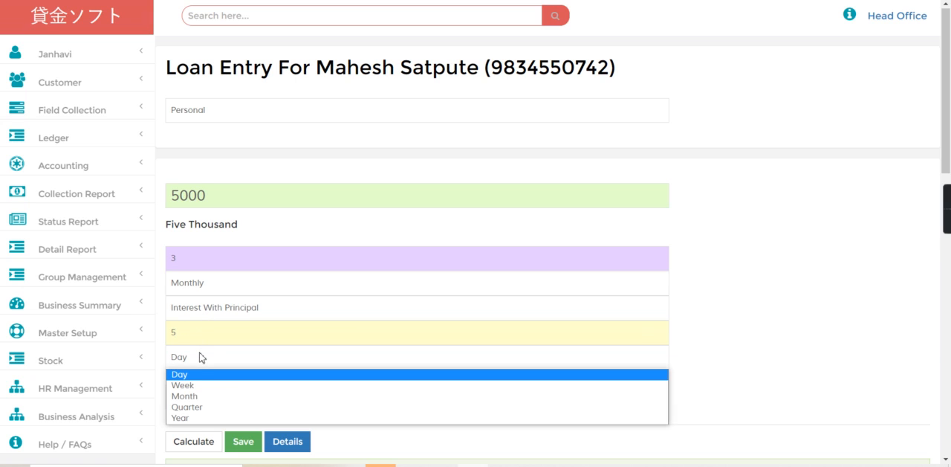
click(202, 396)
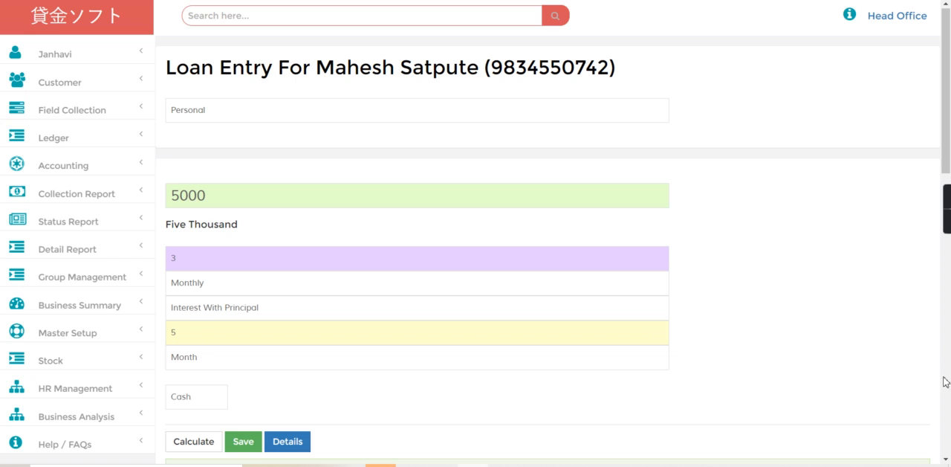
scroll(925, 379, down, 5)
click(190, 39)
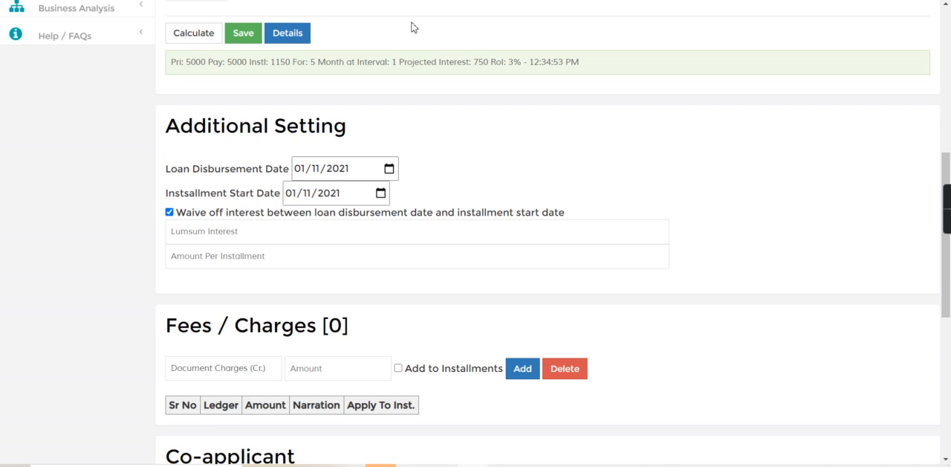
Save the loan with a disbursement date of 12/01/2020 and an installment start date of 12/02/2020
click(388, 170)
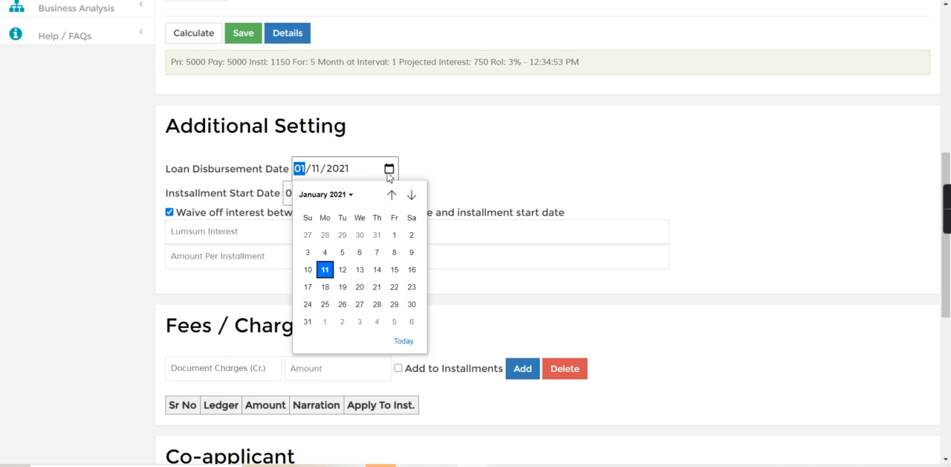
click(392, 194)
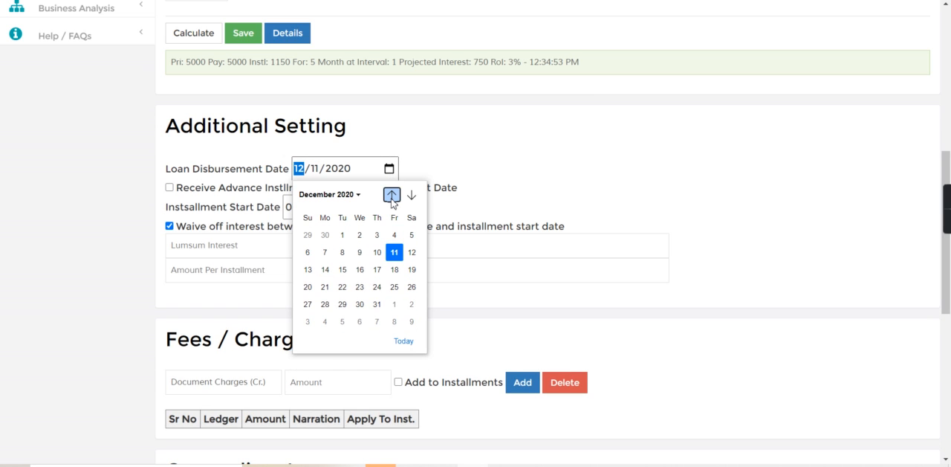
click(342, 235)
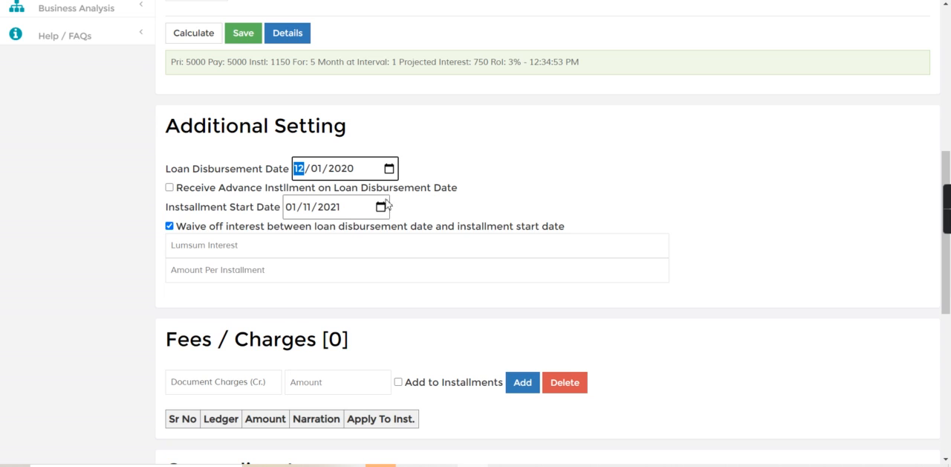
click(381, 206)
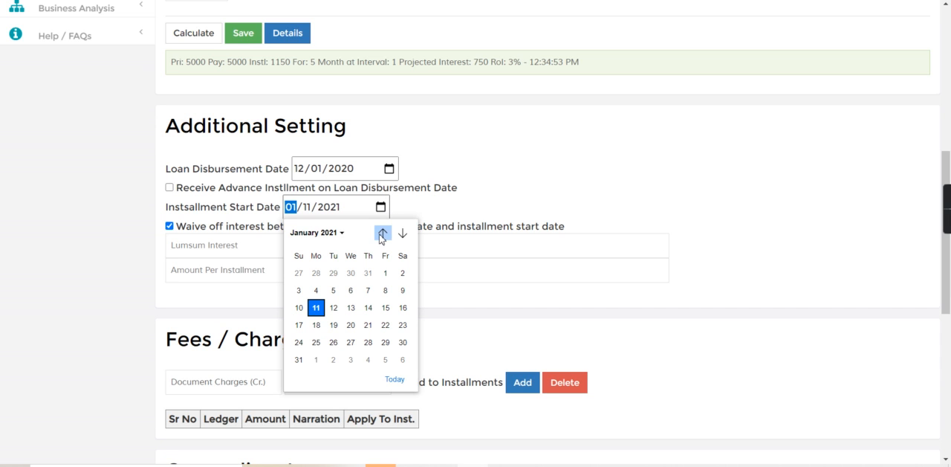
click(382, 233)
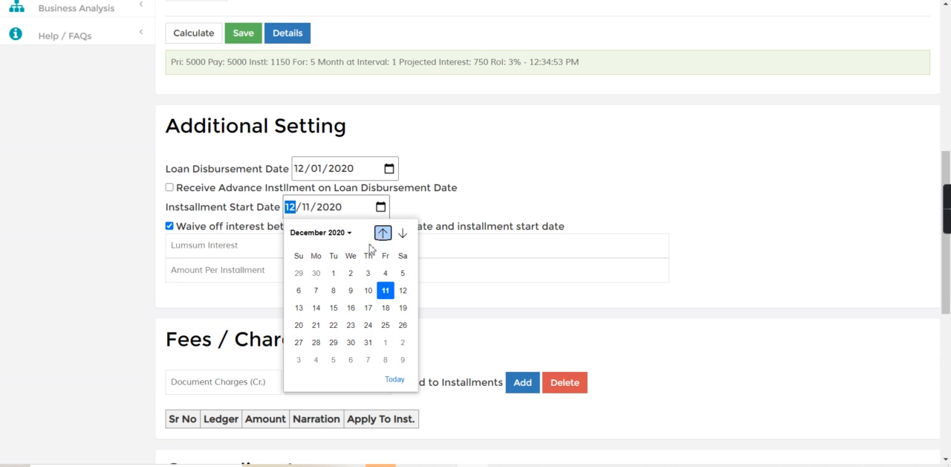
click(351, 273)
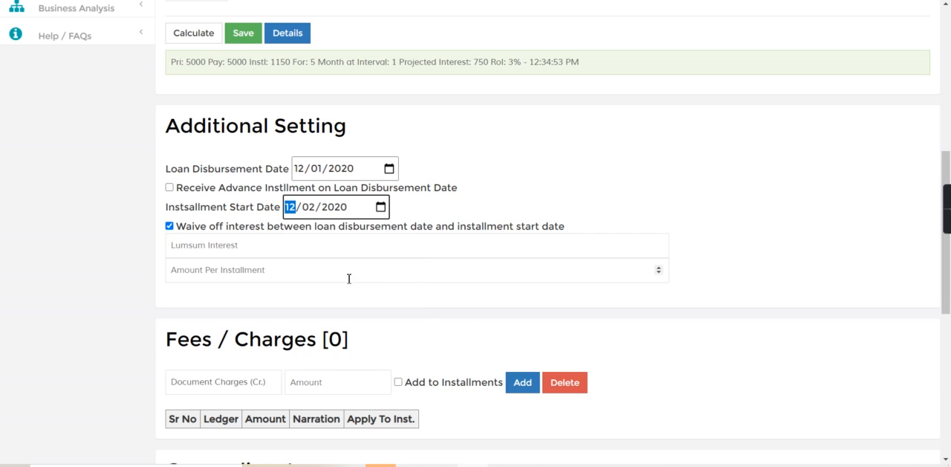
click(241, 38)
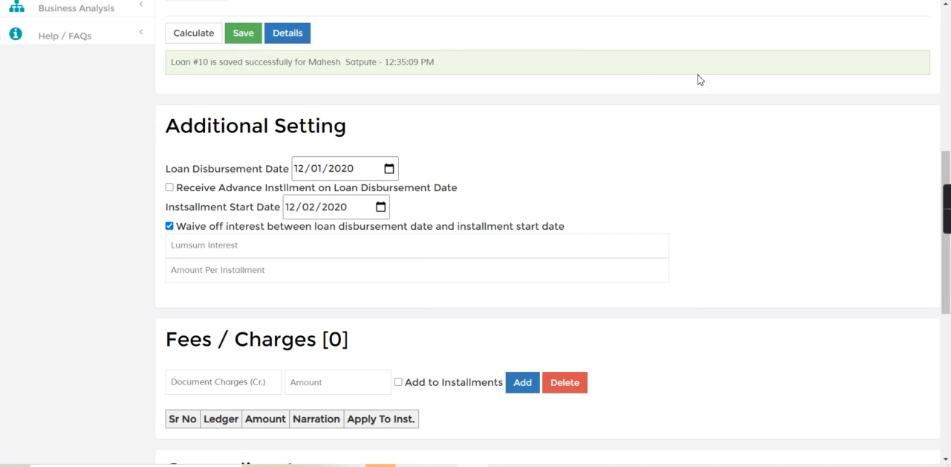
Look up the saved loan by its loan number and examine its start and end dates
click(949, 76)
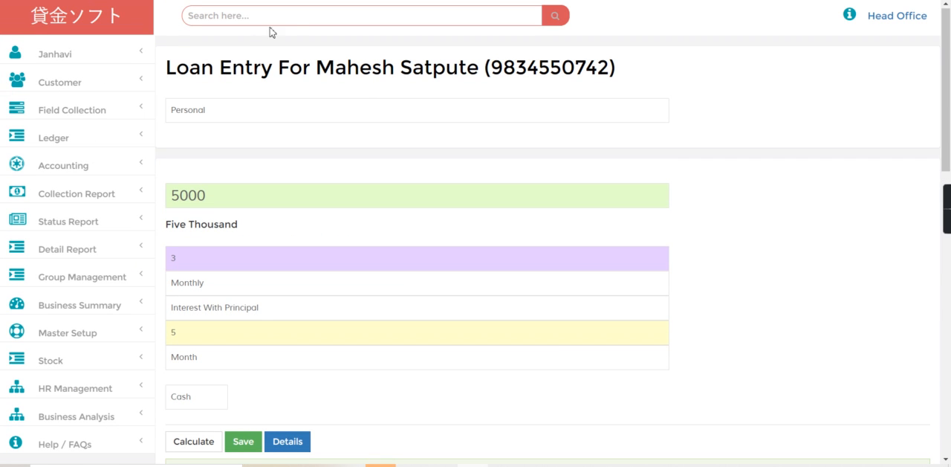
click(295, 19)
click(295, 19)
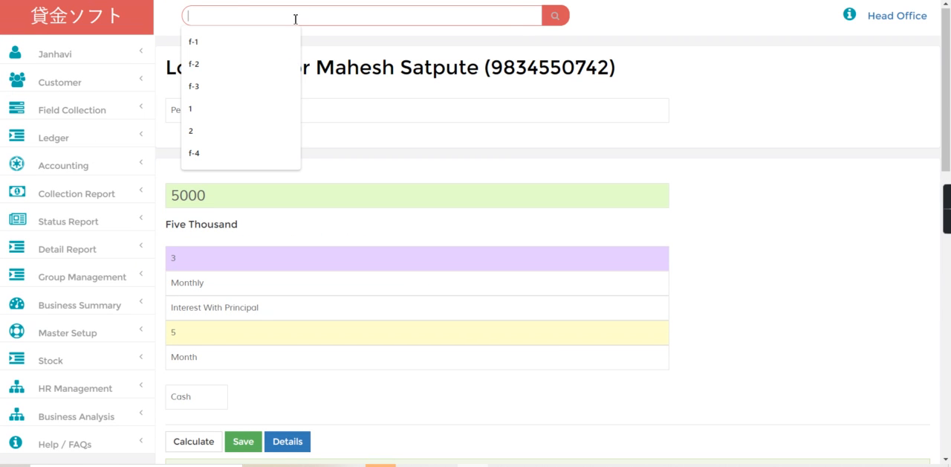
text(10)
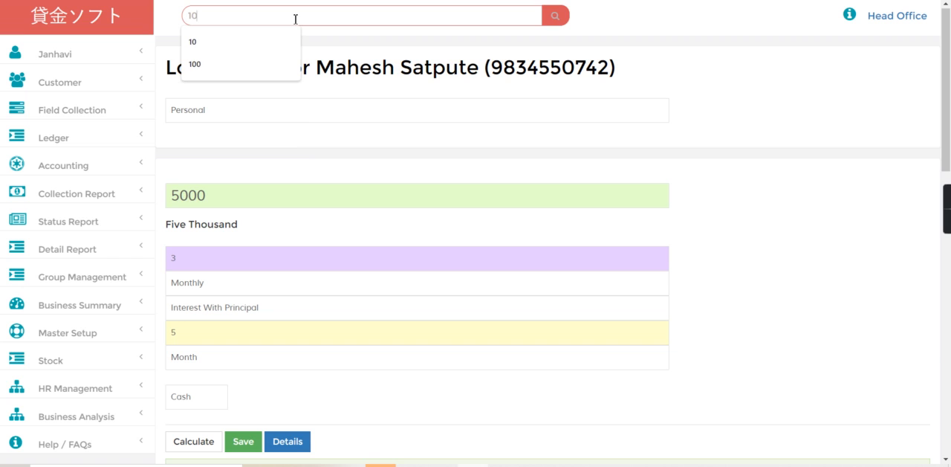
key(Return)
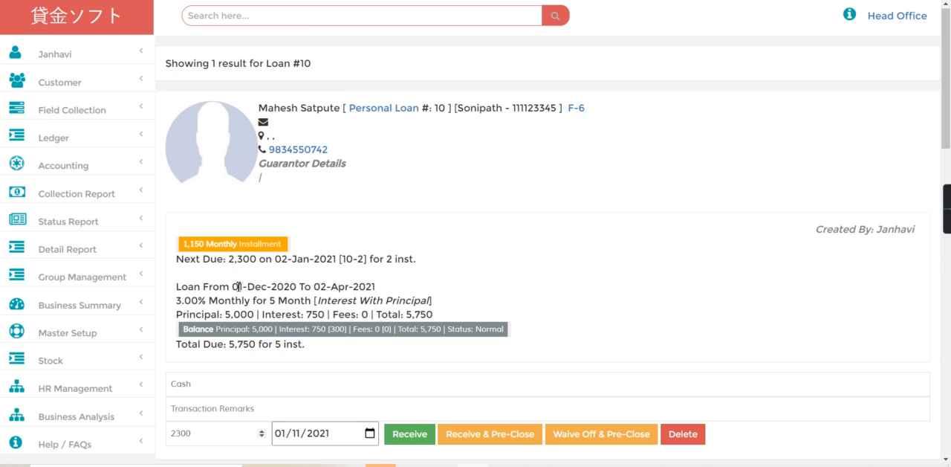
drag(238, 286, 321, 289)
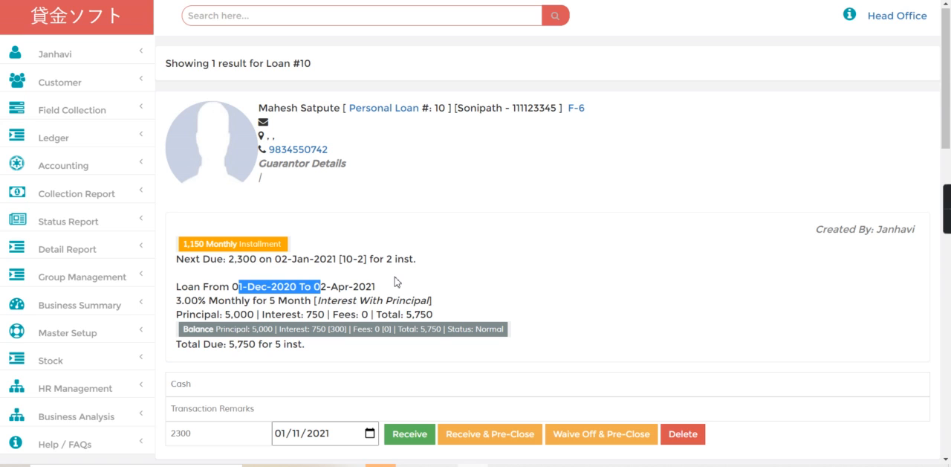
click(396, 281)
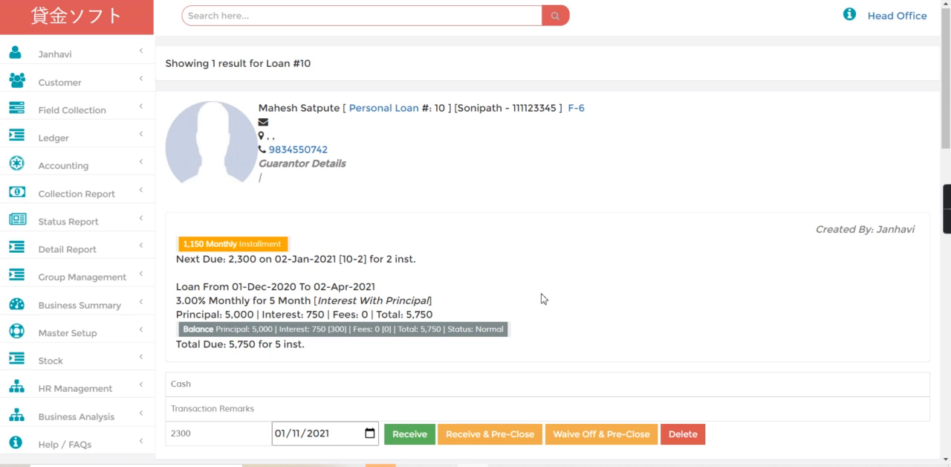
Display the loan's installment tracker, examine the installment amounts and due dates, and hide it again
scroll(581, 304, down, 5)
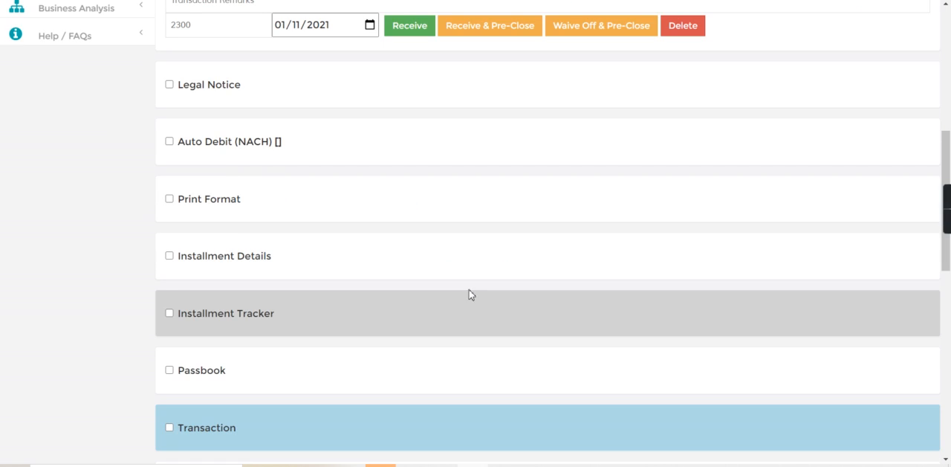
click(169, 313)
scroll(950, 424, down, 2)
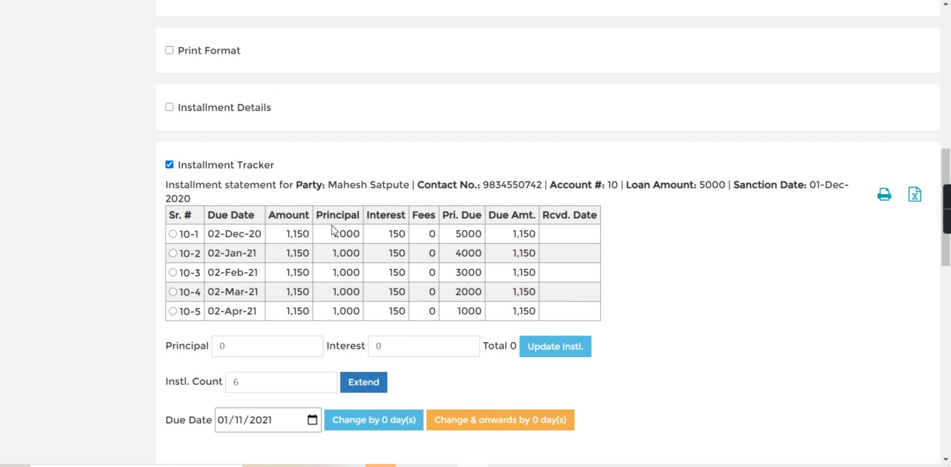
drag(285, 236, 310, 234)
click(169, 165)
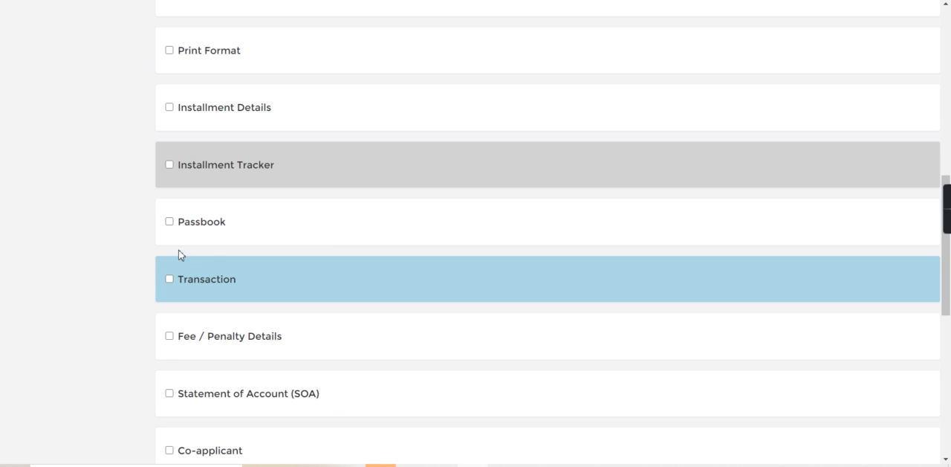
View the loan's passbook details, hide them again and return to the home page
click(170, 221)
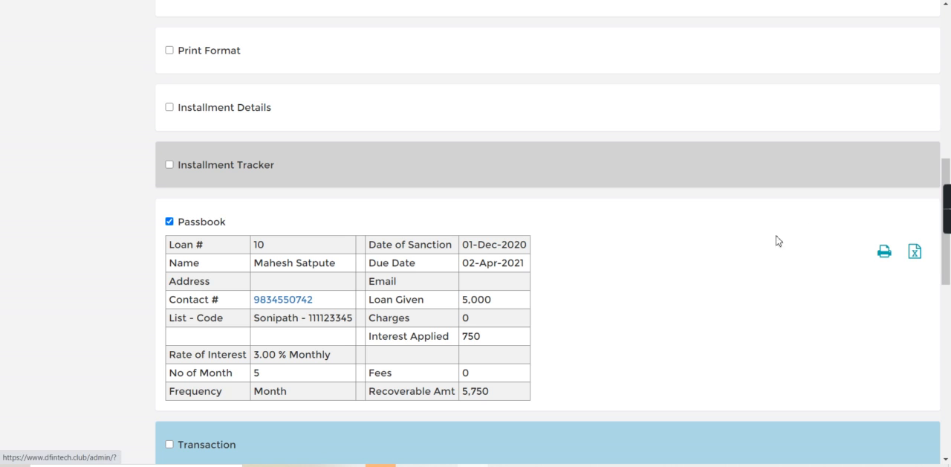
click(169, 222)
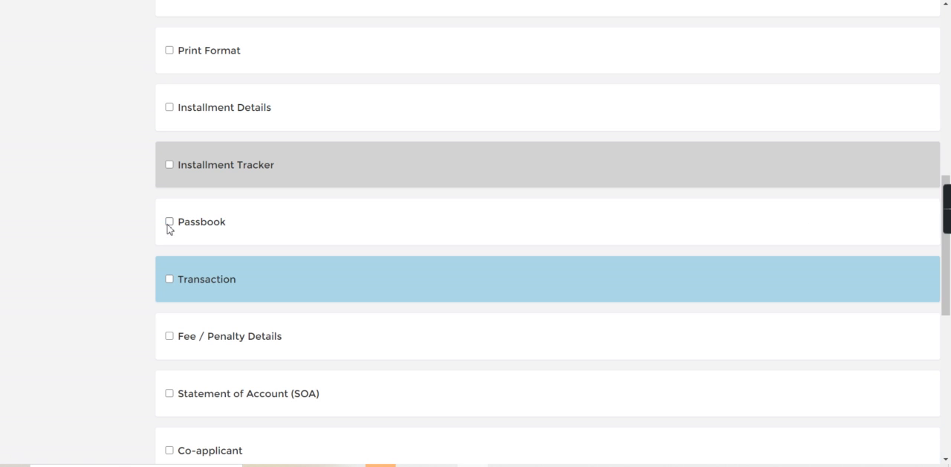
scroll(929, 90, up, 5)
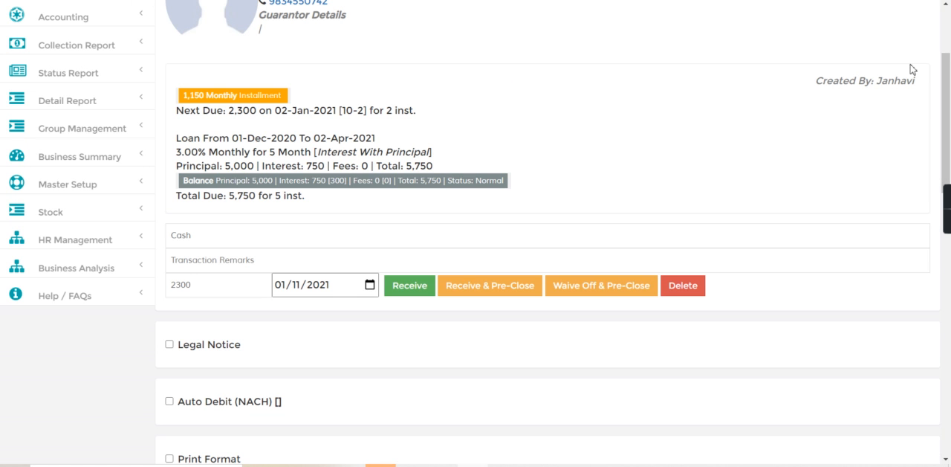
scroll(949, 33, up, 2)
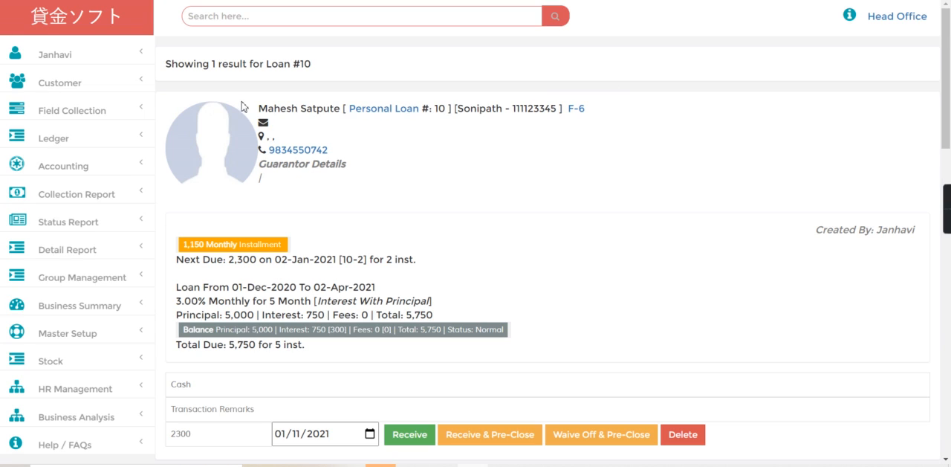
click(84, 32)
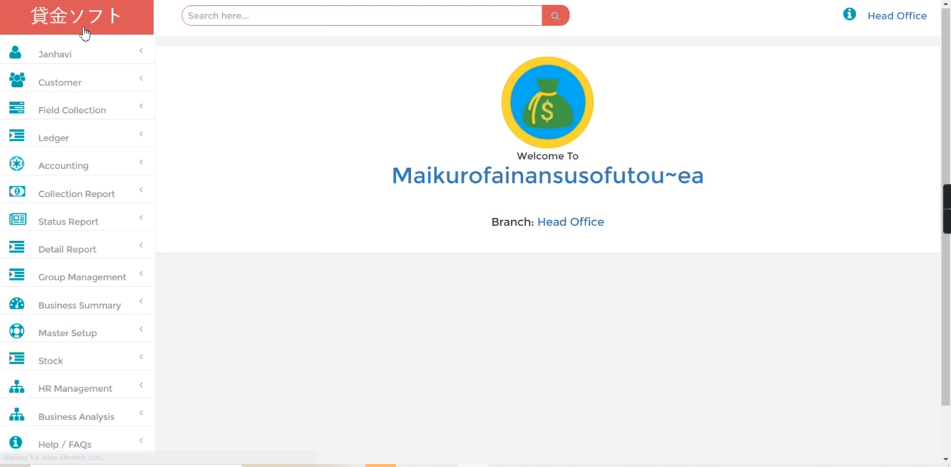